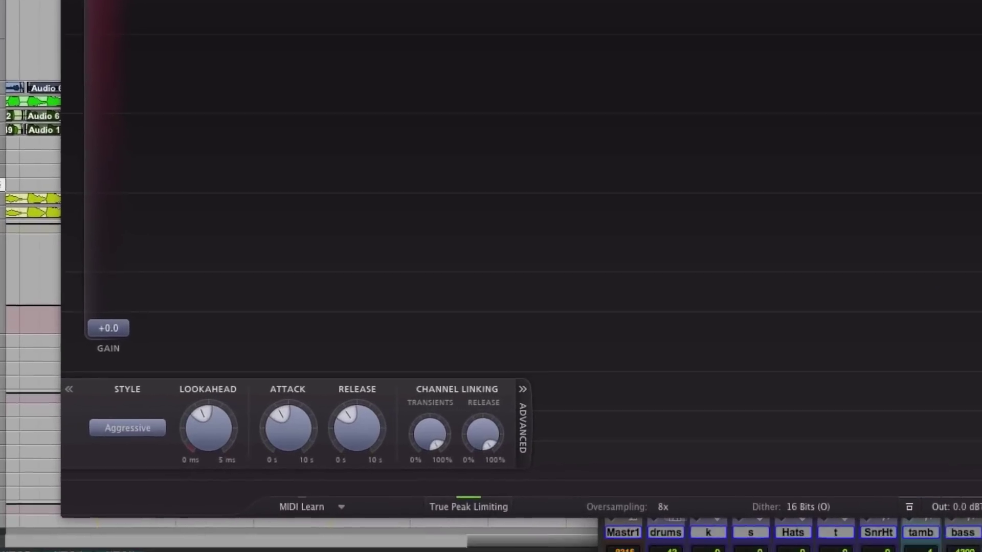
- Review the oversampling choices without changing them, and toggle True Peak Limiting off and back on
click(159, 479)
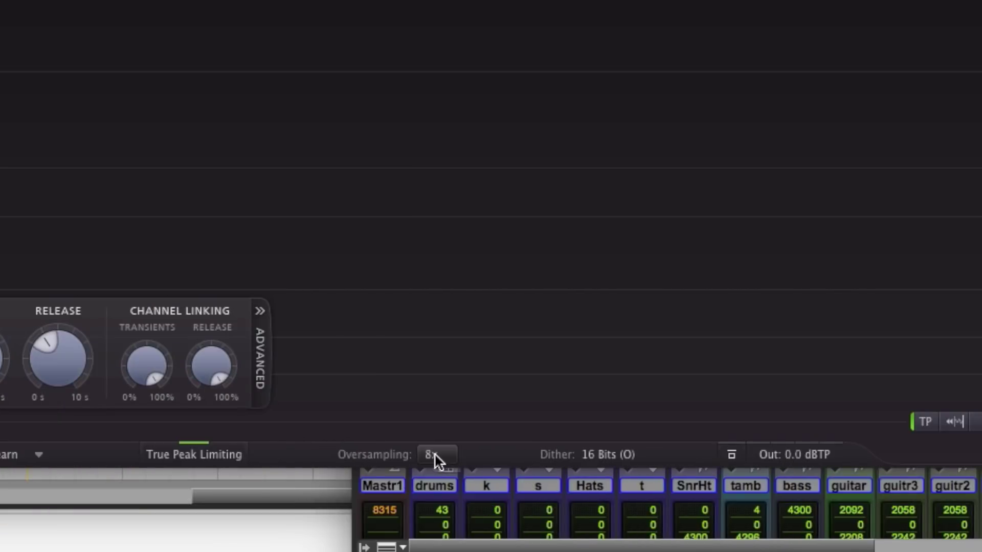
click(434, 452)
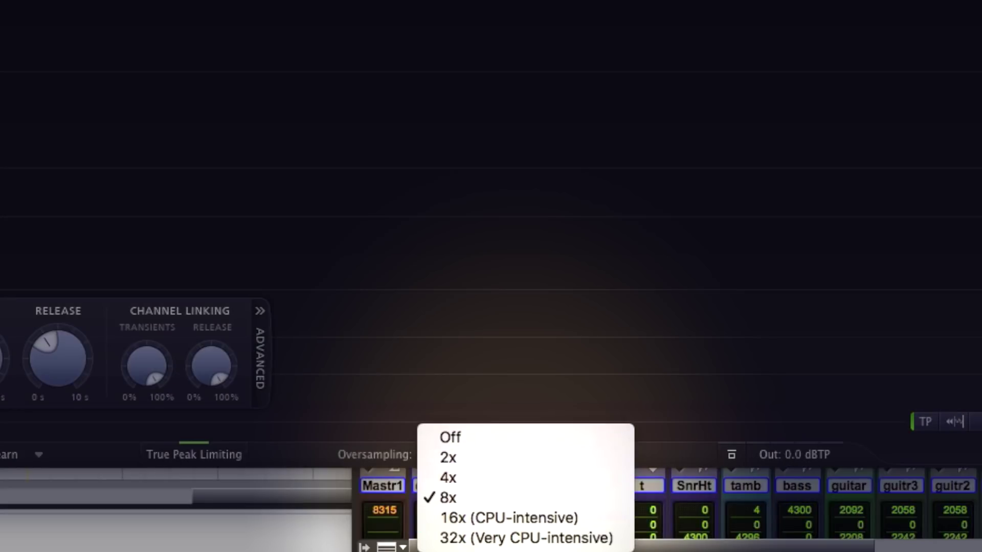
click(643, 349)
click(197, 454)
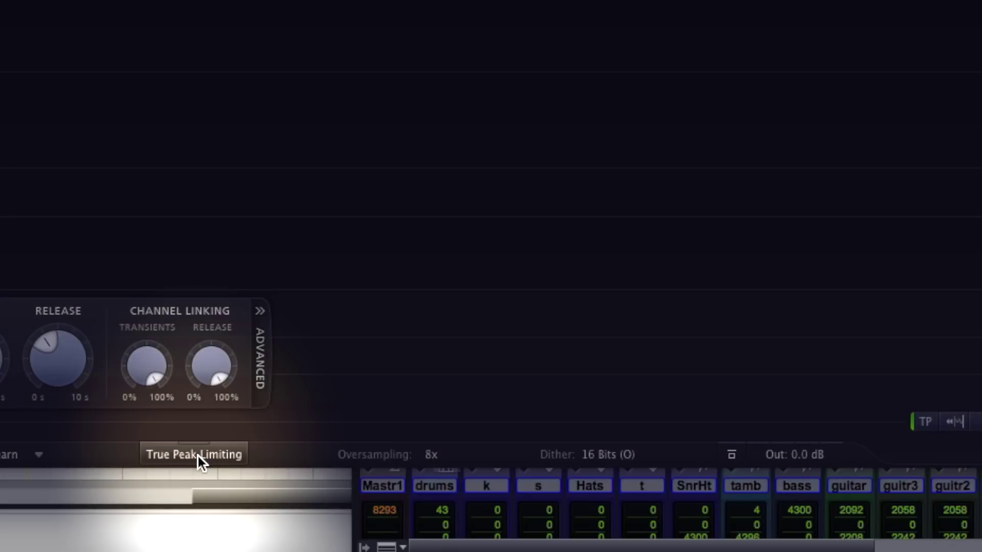
click(198, 455)
- Switch the level meter from the -48 dB scale to the Loudness scale
mouse_move(812, 458)
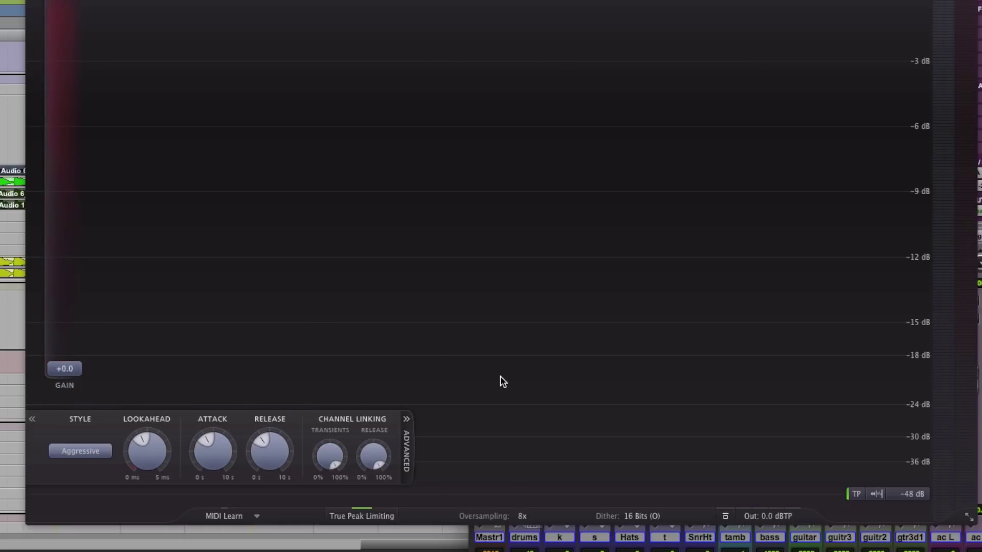
mouse_move(776, 509)
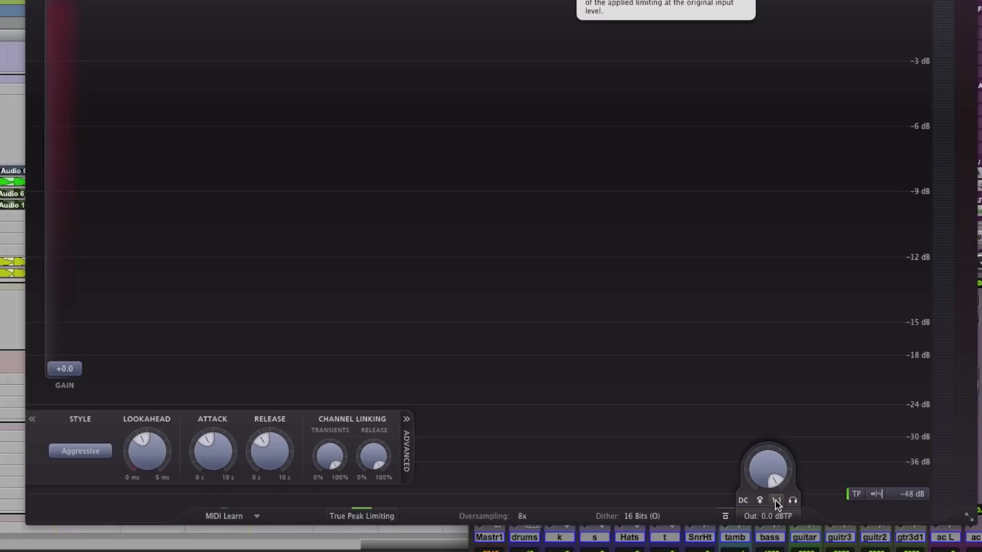
click(911, 494)
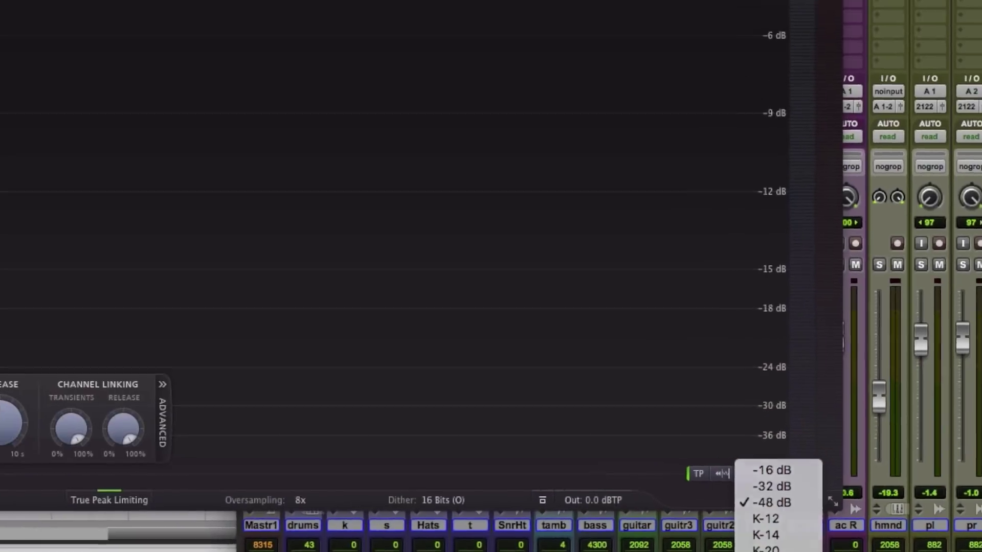
click(694, 528)
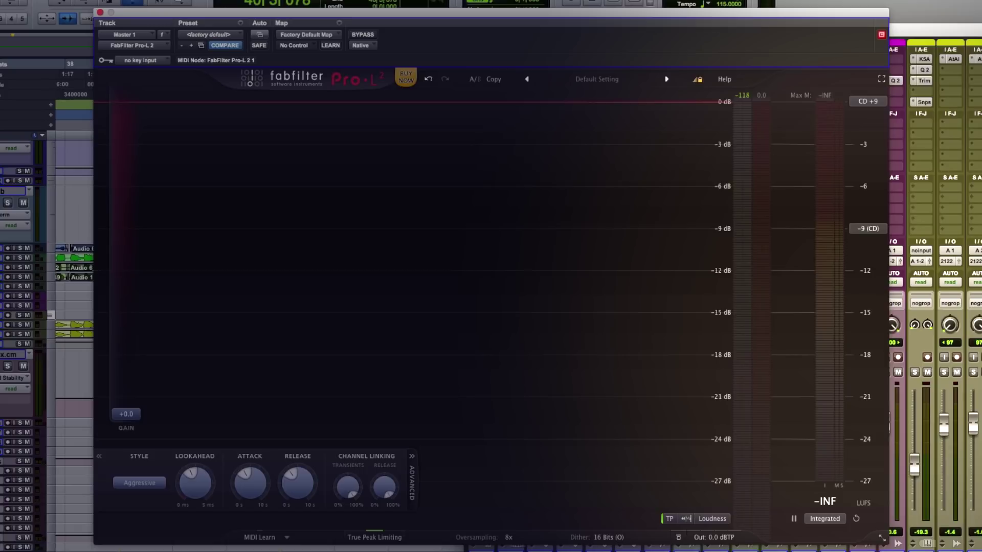
- Review the loudness meter's Momentary and Short Term modes and its target level choices, including the custom target entry
click(839, 517)
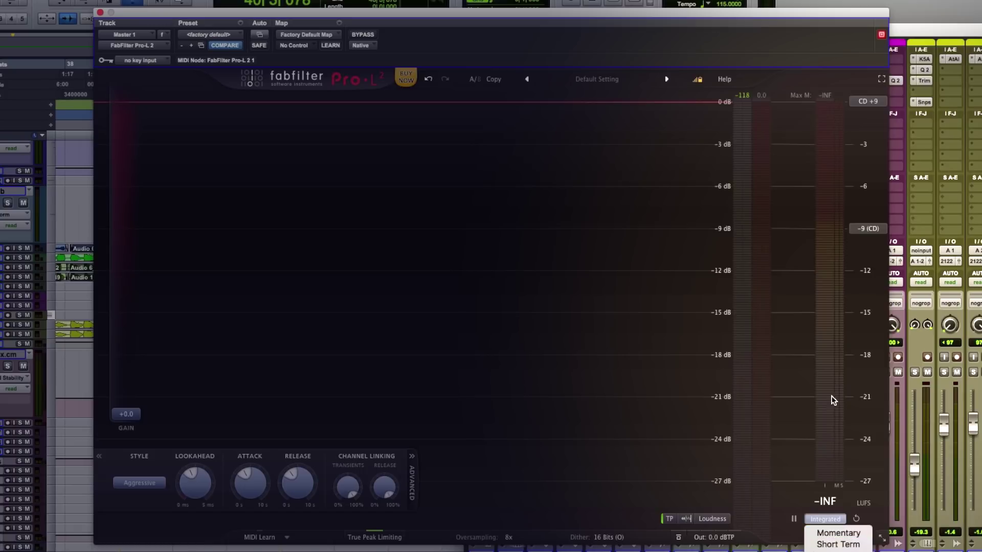
click(863, 230)
click(863, 230)
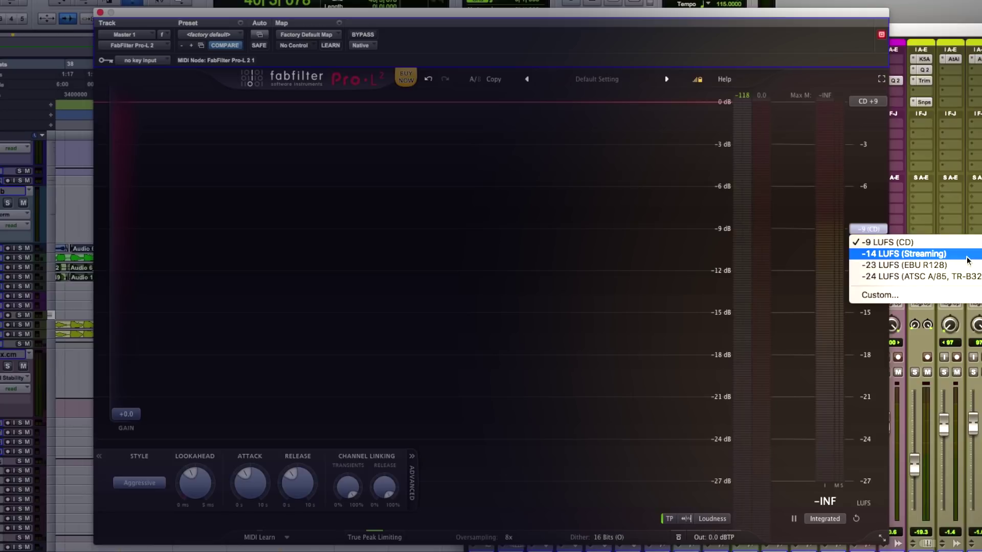
click(906, 298)
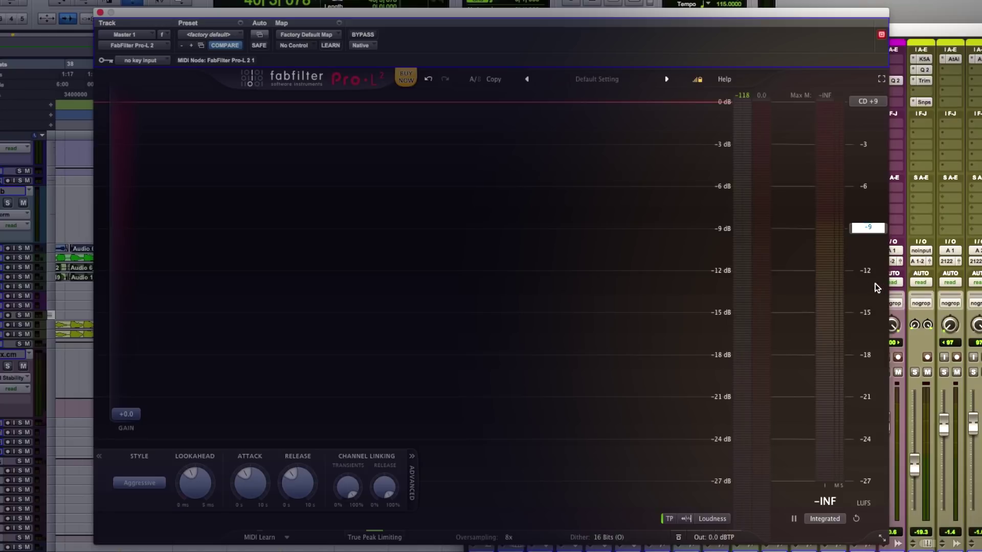
click(861, 277)
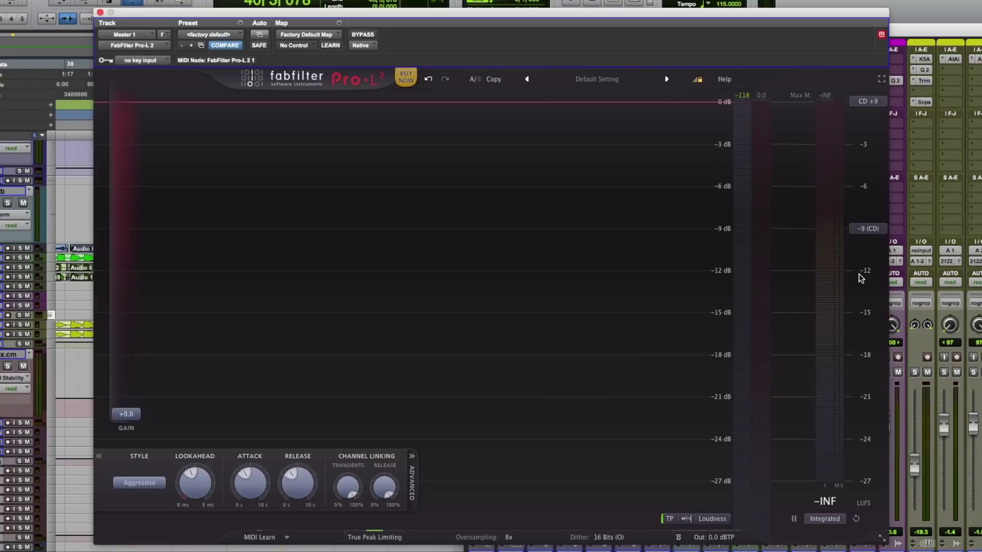
- Expand the limiter to full screen and enable unity gain listening with the gain at 0 dB
click(881, 80)
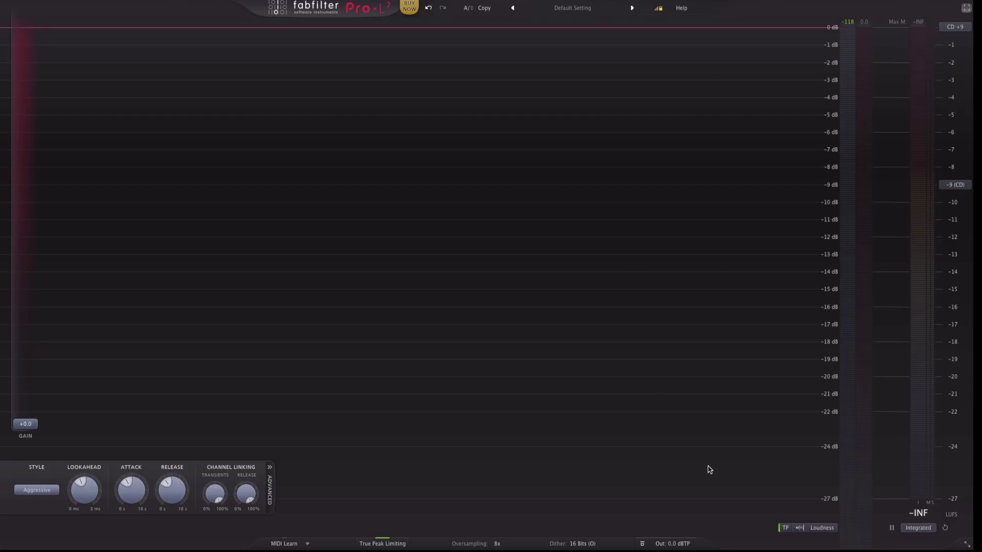
mouse_move(669, 547)
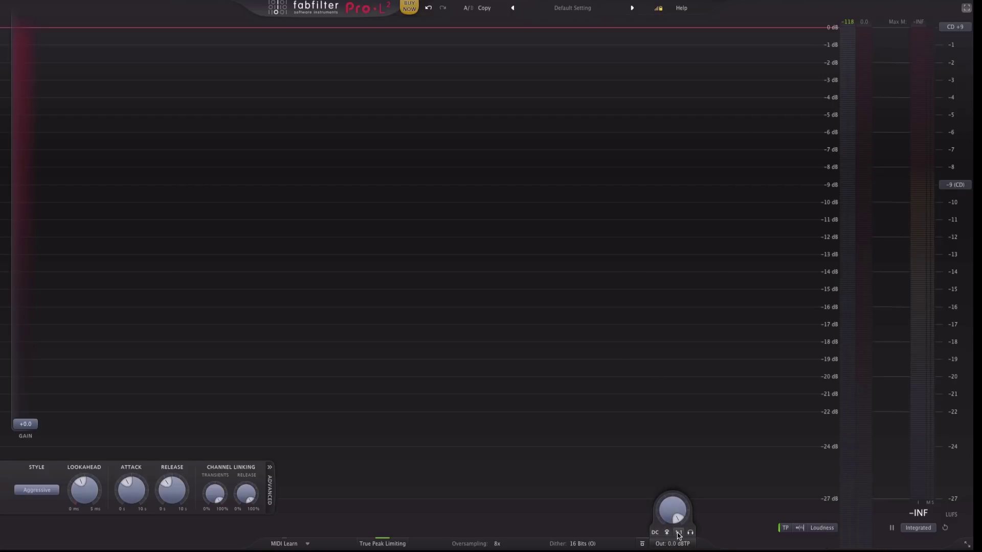
mouse_move(26, 424)
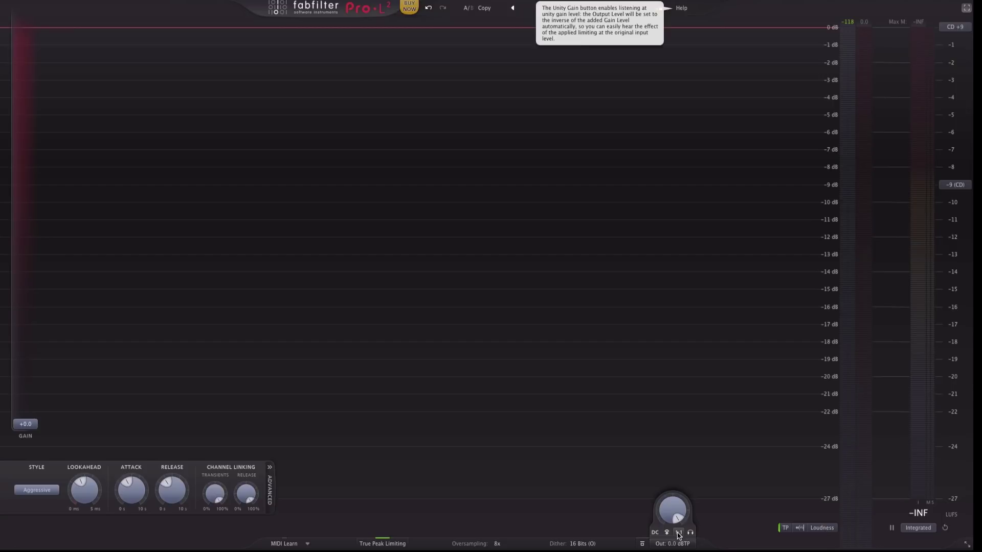
mouse_move(28, 427)
mouse_down()
mouse_move(27, 357)
mouse_move(27, 429)
mouse_up()
double_click(30, 424)
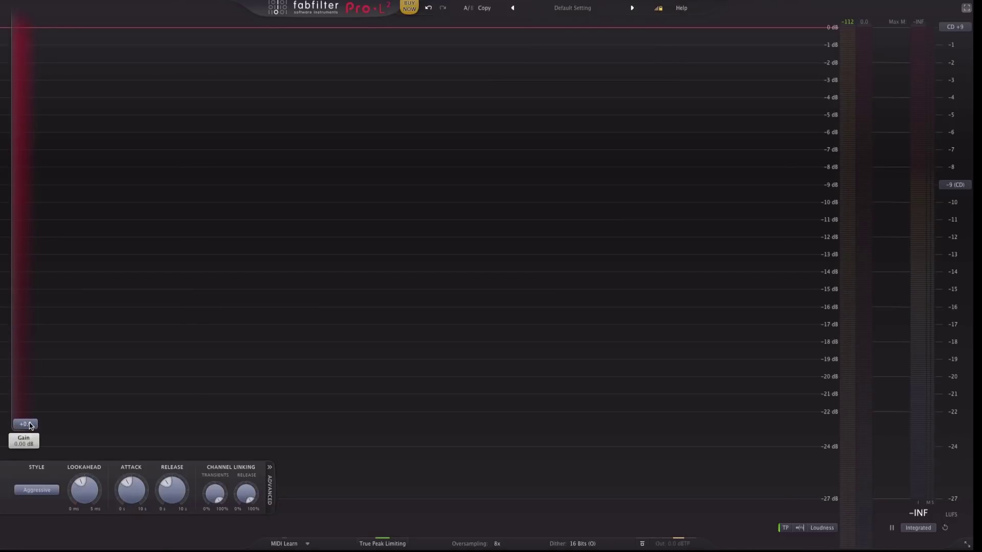
- Play the song with the limiting style kept at Aggressive and raise the limiter's gain to about +7.6 dB
click(39, 491)
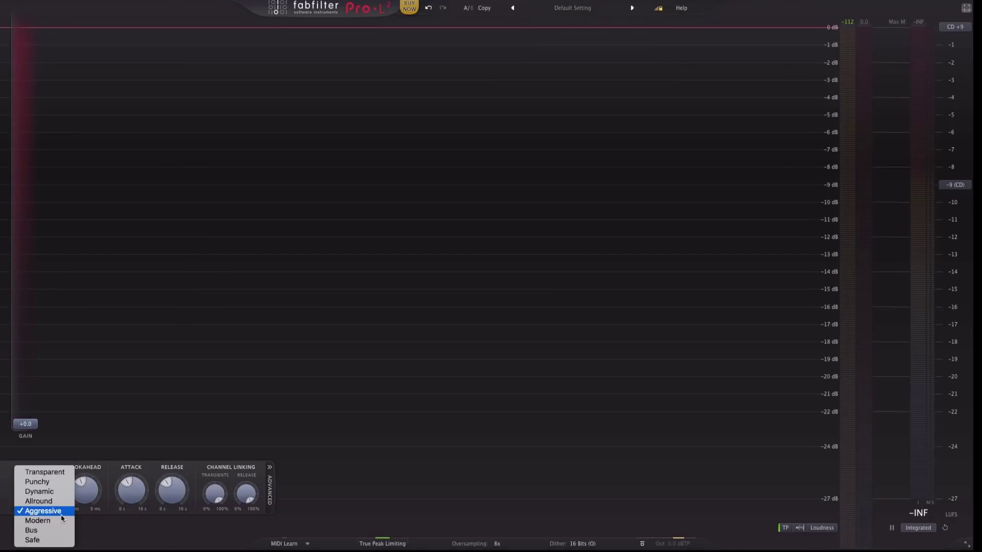
click(78, 446)
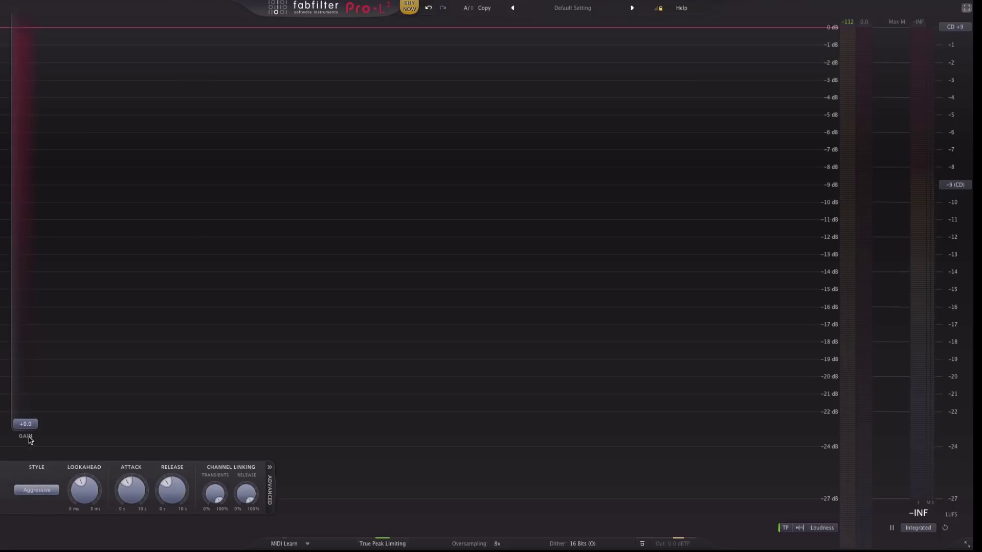
mouse_move(20, 424)
key(space)
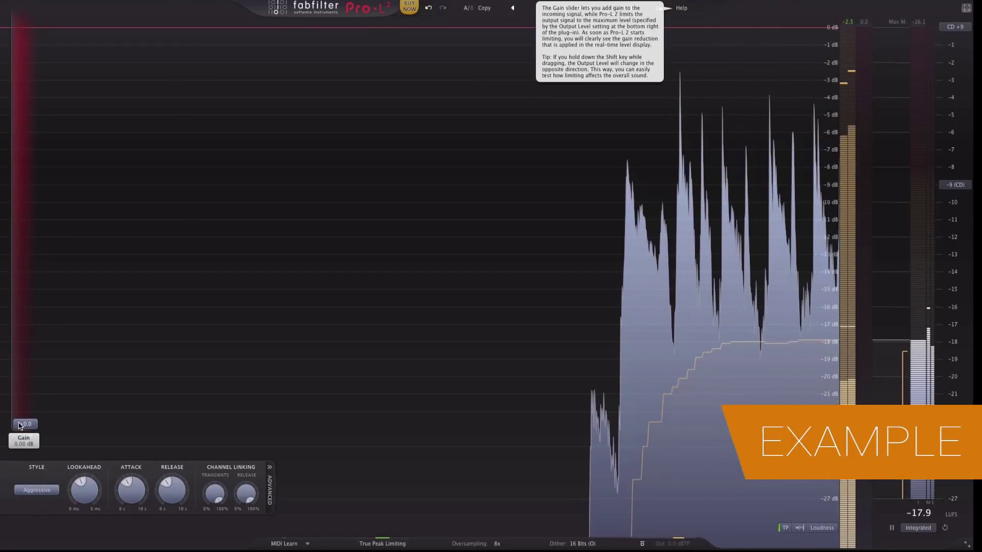
drag(20, 424, 29, 311)
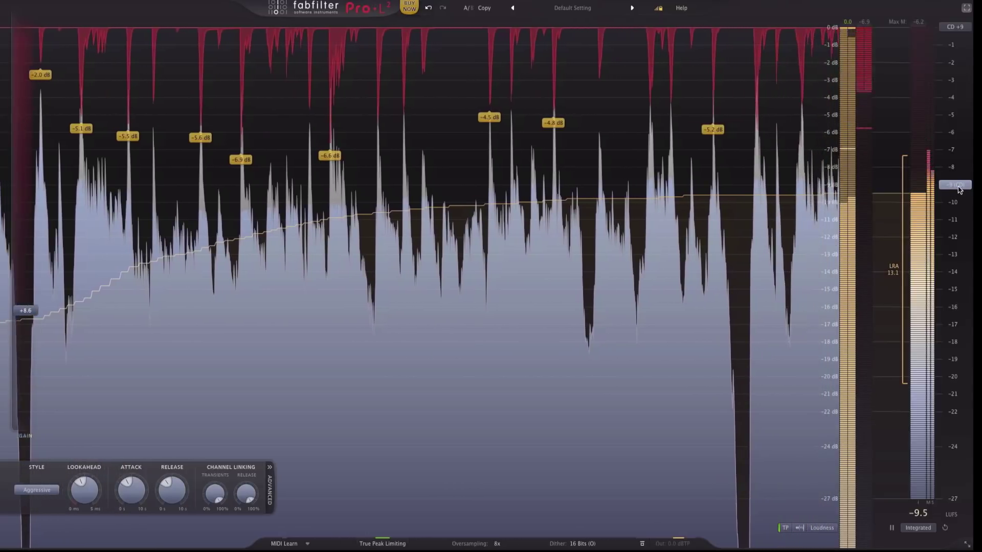
drag(29, 311, 27, 326)
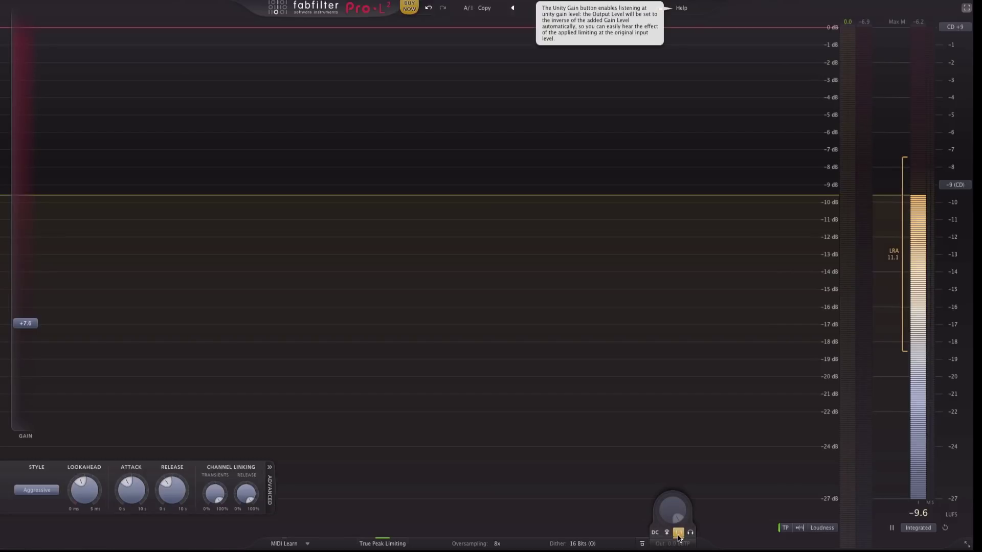
- Audition the limited song at full output level with unity gain off, stop playback and re-enable unity gain
click(678, 534)
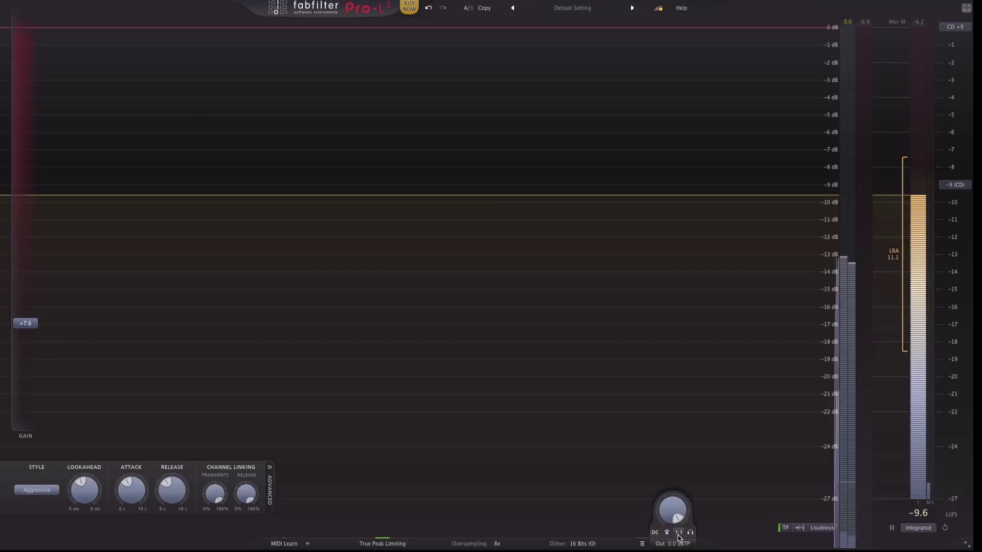
key(space)
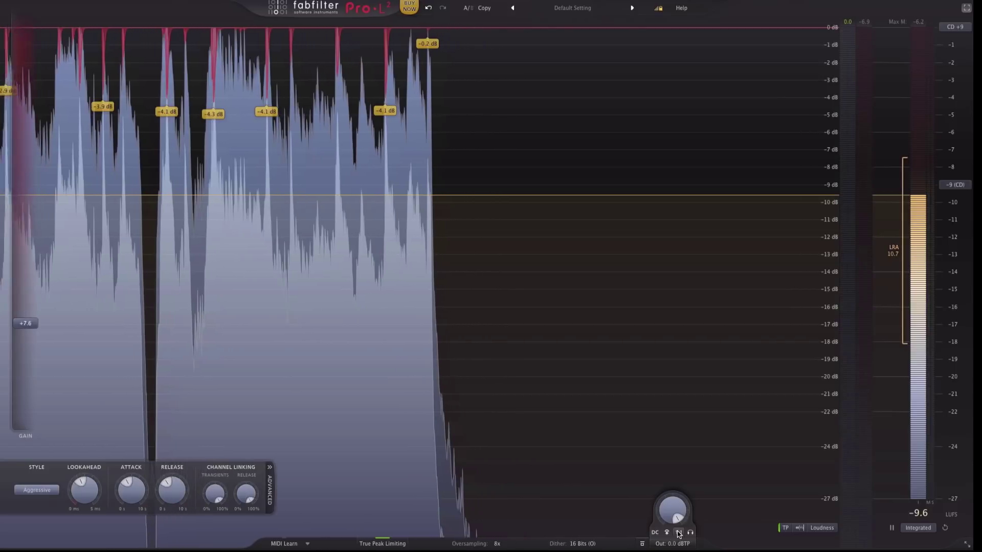
click(678, 533)
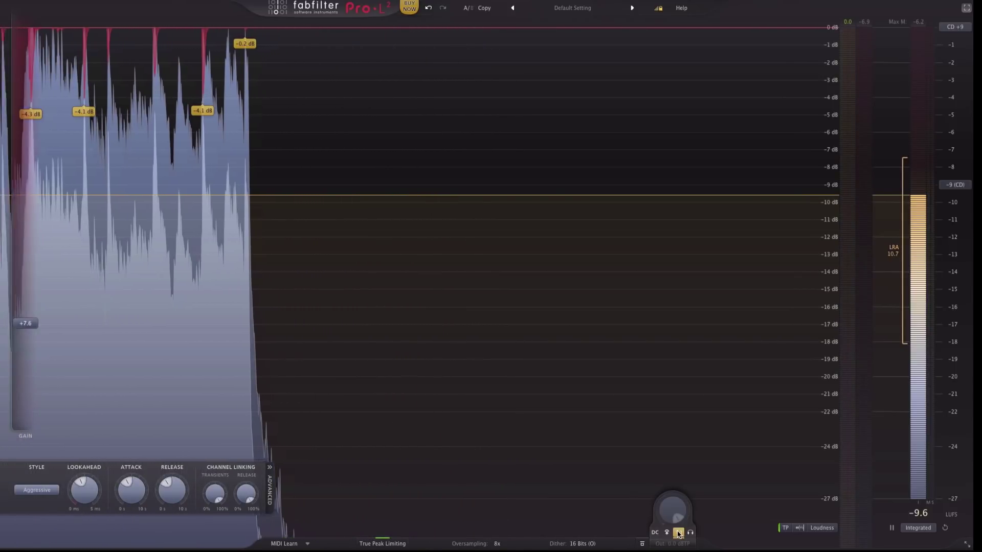
- Set the limiting style to Safe and listen to its effect on the song
click(38, 490)
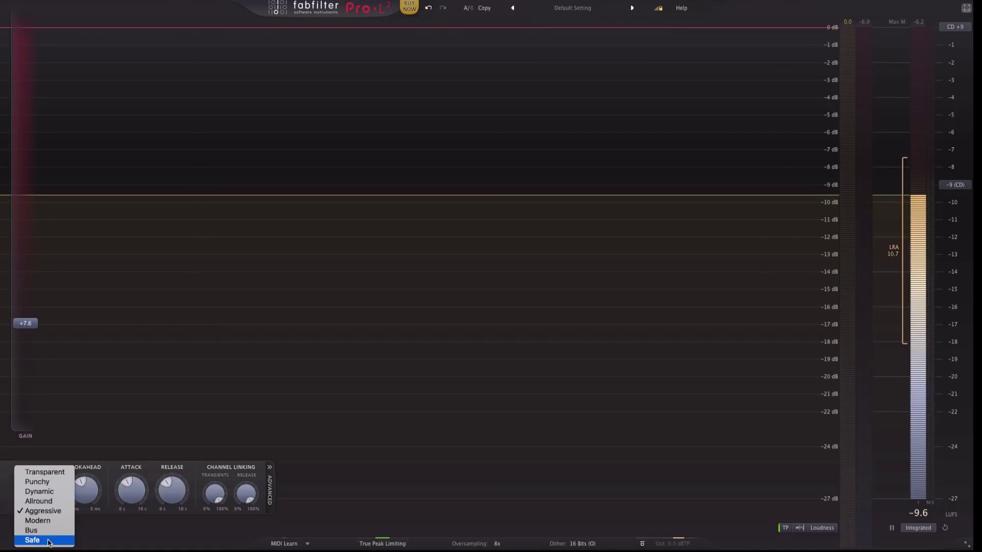
click(49, 541)
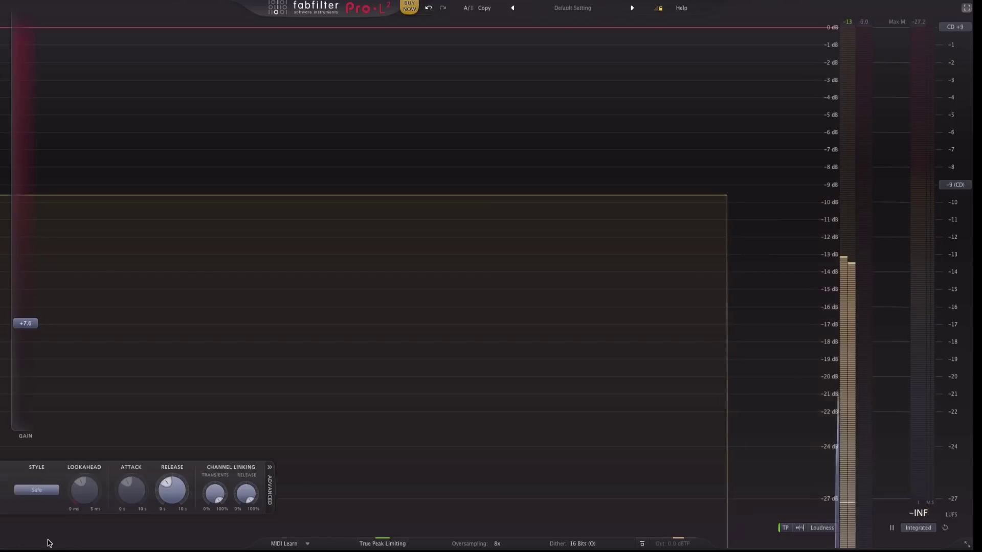
mouse_move(23, 331)
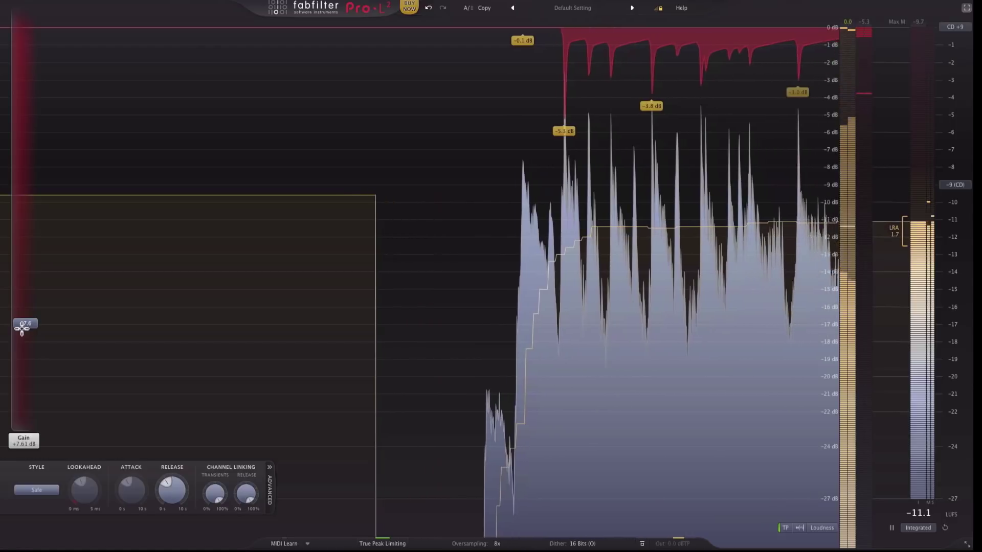
- Change the limiting style to Bus while the song plays
click(37, 490)
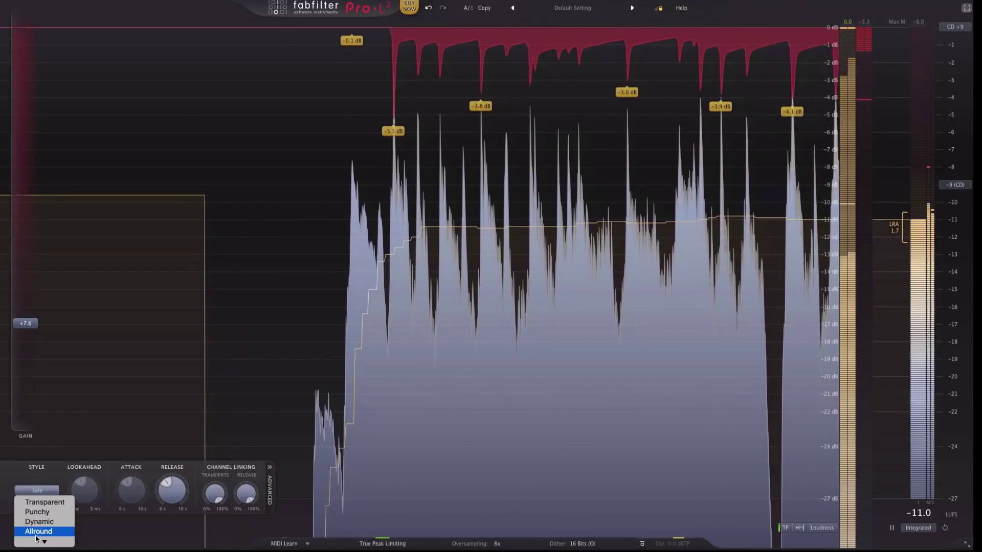
mouse_move(44, 542)
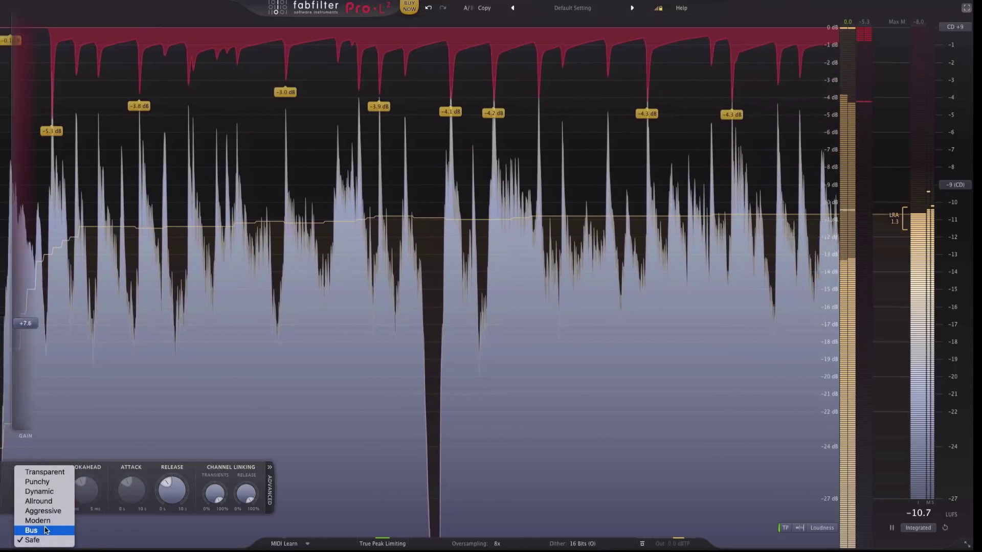
click(46, 531)
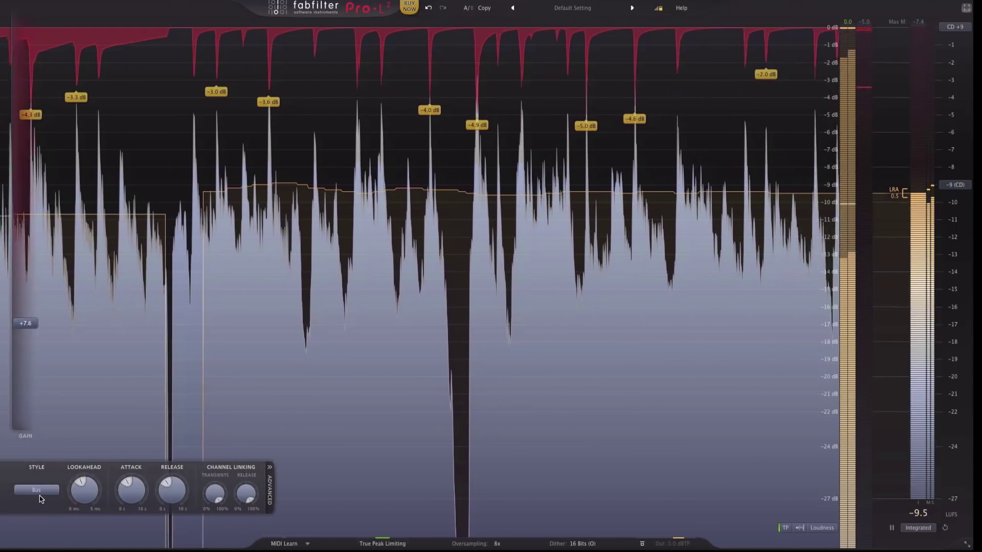
- Audition the Modern limiting style during playback and return the style to Bus
click(37, 490)
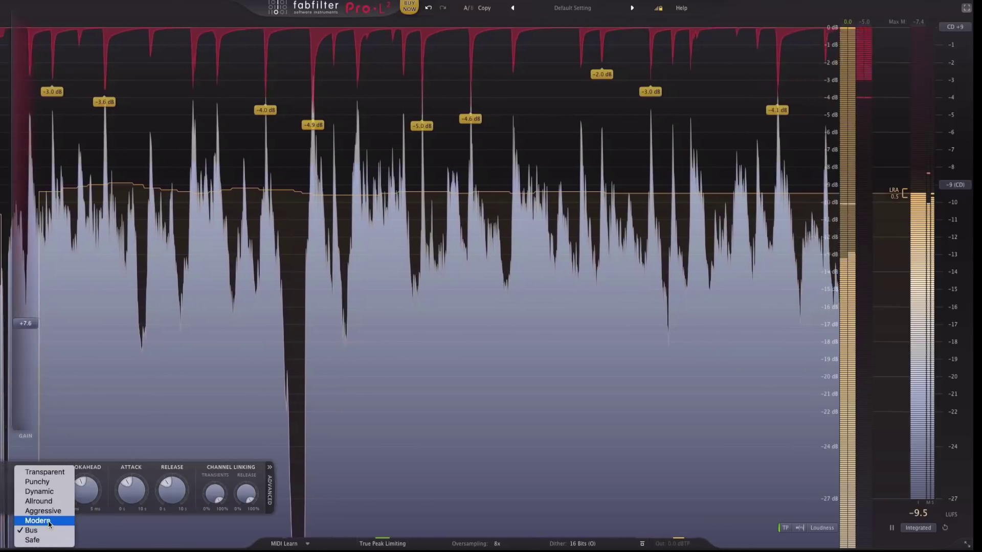
click(48, 520)
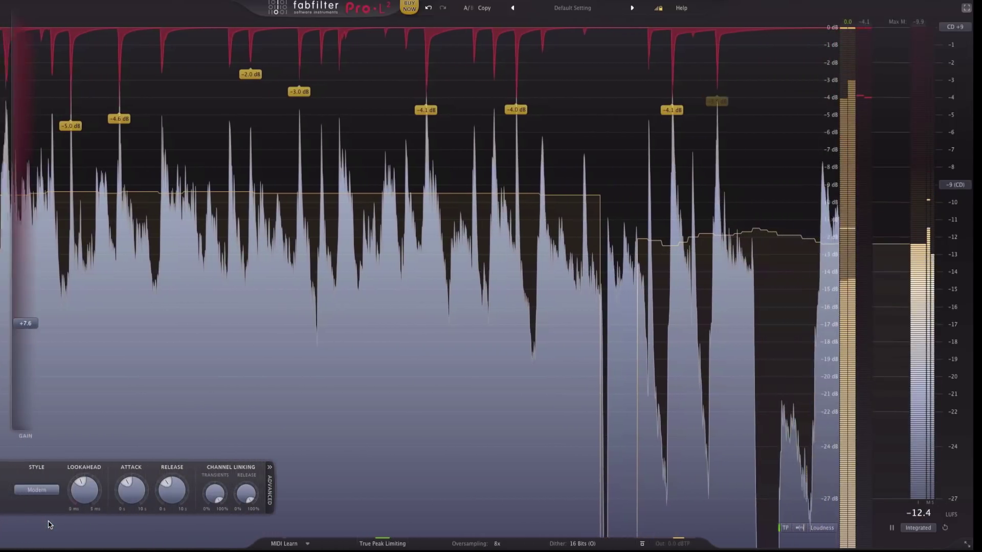
click(49, 492)
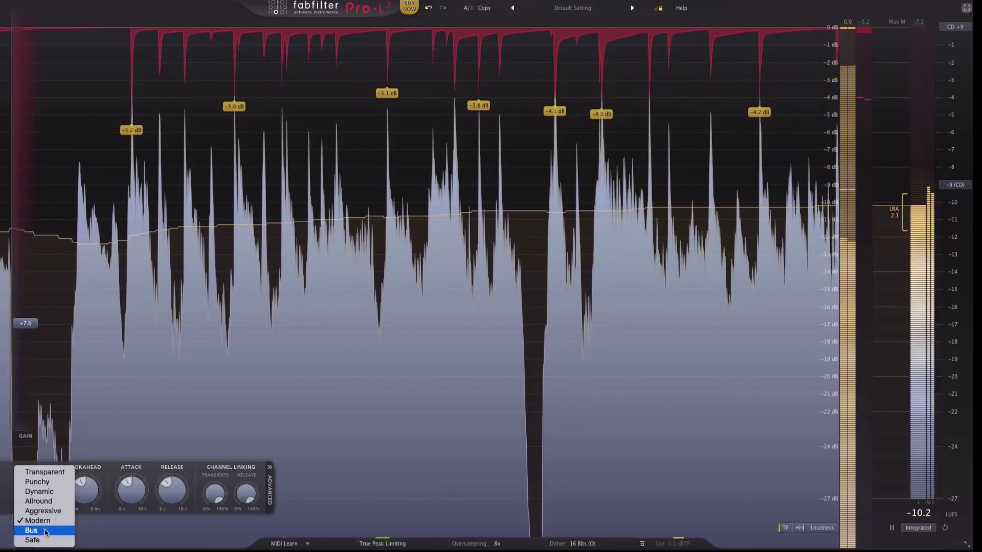
click(44, 532)
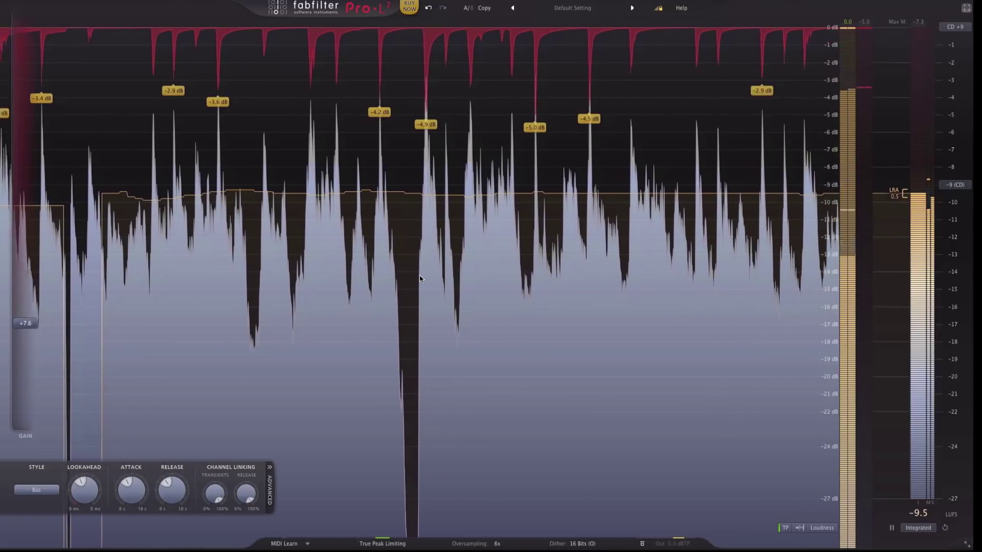
- Raise the limiter's gain to about +9.2 dB and turn on audition limiting to hear only the limiting effect
mouse_move(97, 494)
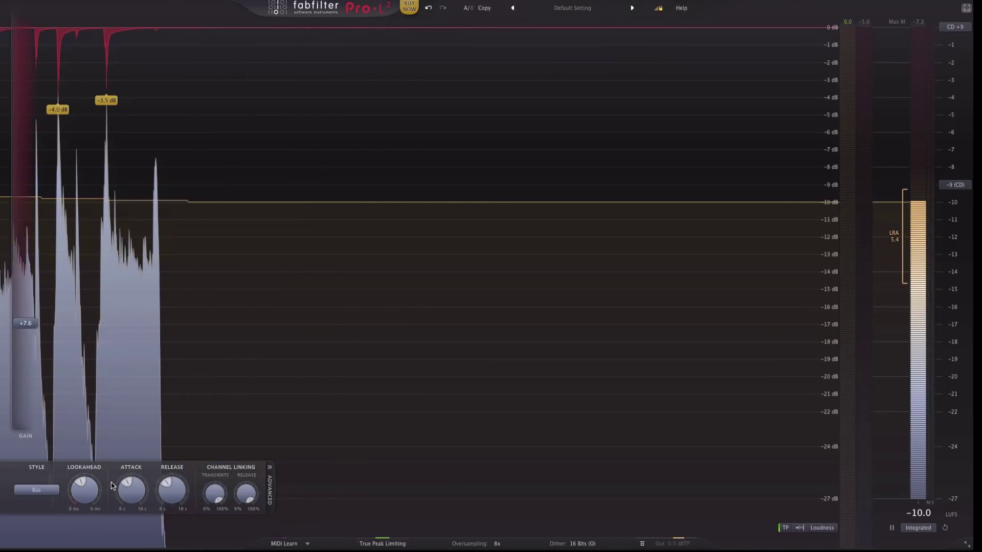
mouse_move(29, 321)
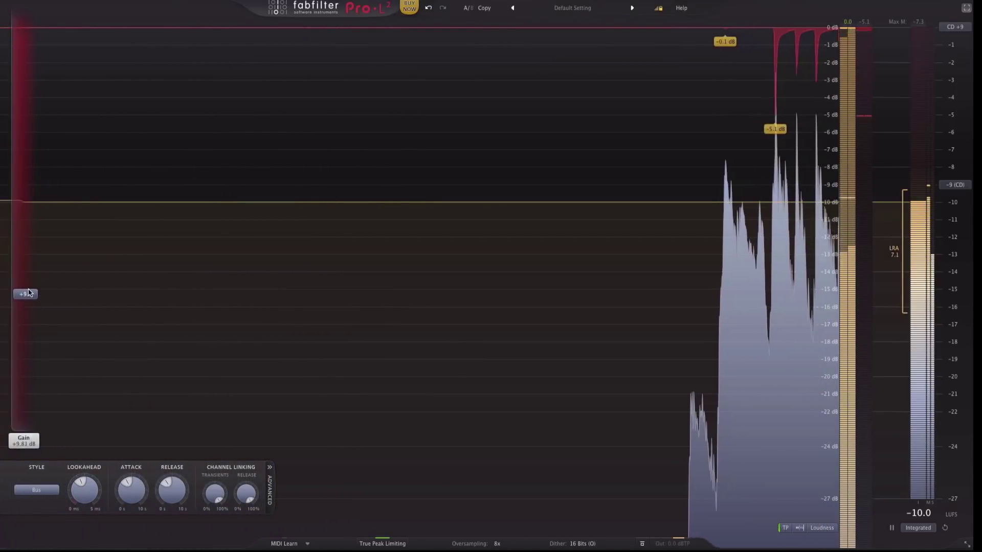
drag(30, 271, 22, 312)
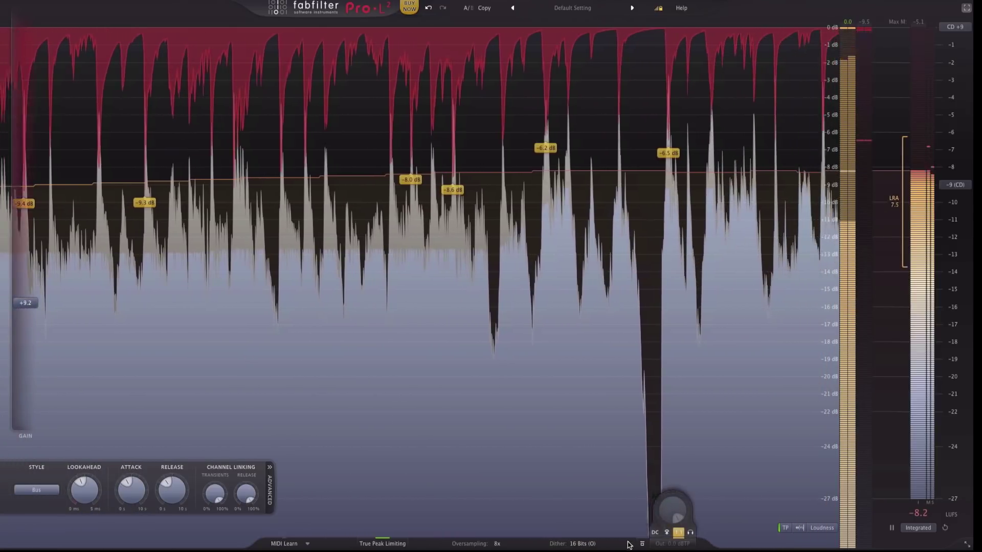
mouse_move(667, 541)
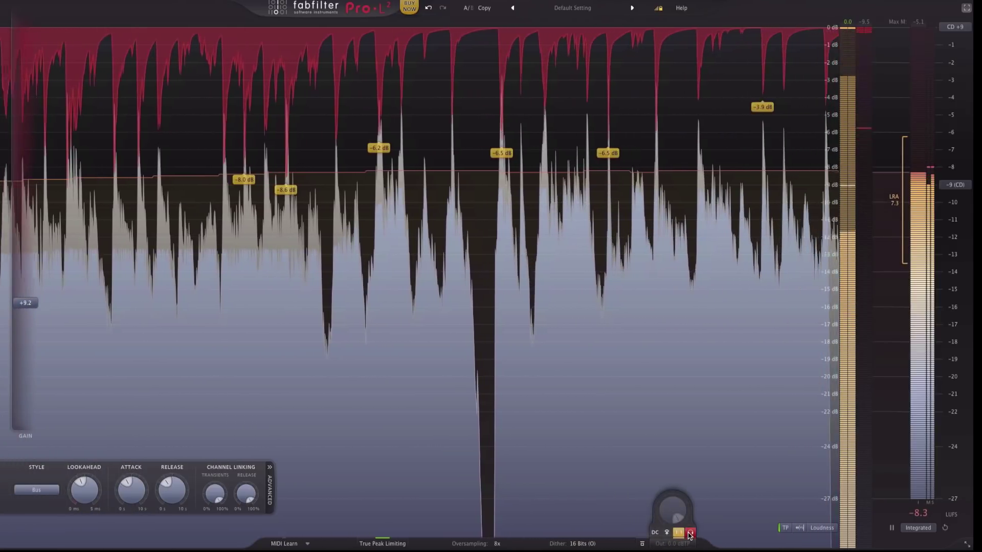